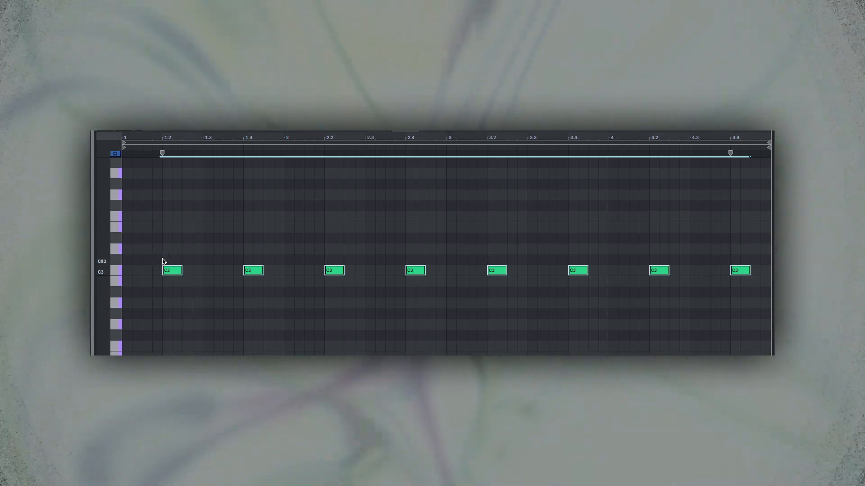
- Turn off oscillator 1 and enable the sampler as the White Noise source
key("space")
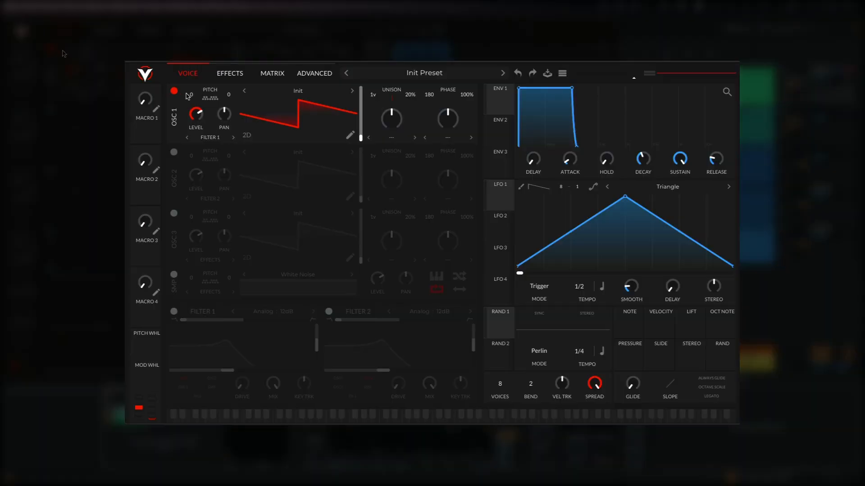
left_click(173, 91)
left_click(174, 276)
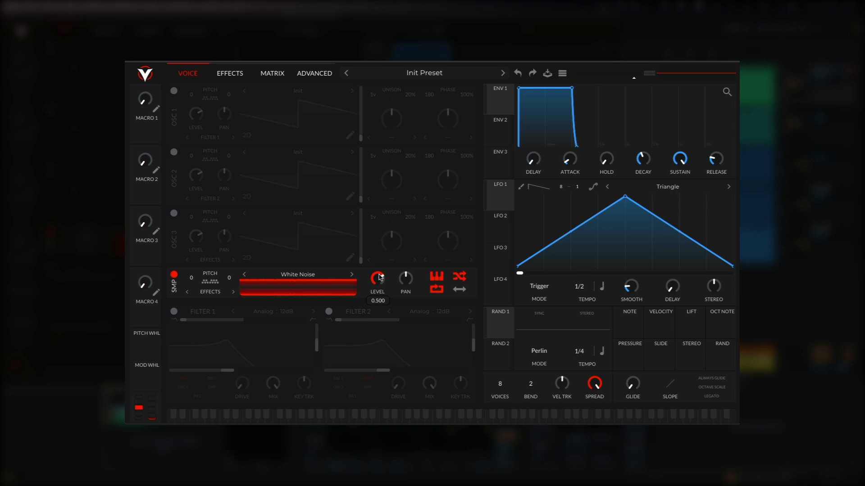
- Assign LFO 1 to the sampler level, and set the LFO to Envelope mode with its rate in seconds
left_click_drag(496, 201, 377, 283)
left_click(540, 289)
left_click(543, 320)
left_click(602, 288)
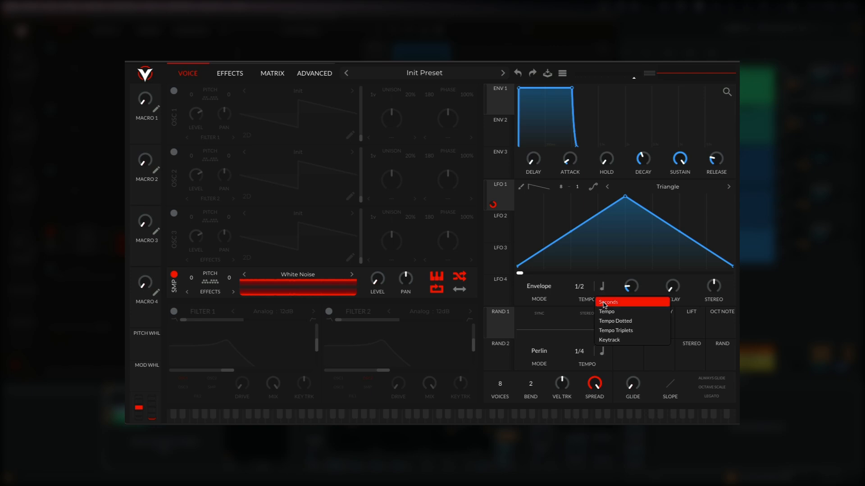
left_click(604, 303)
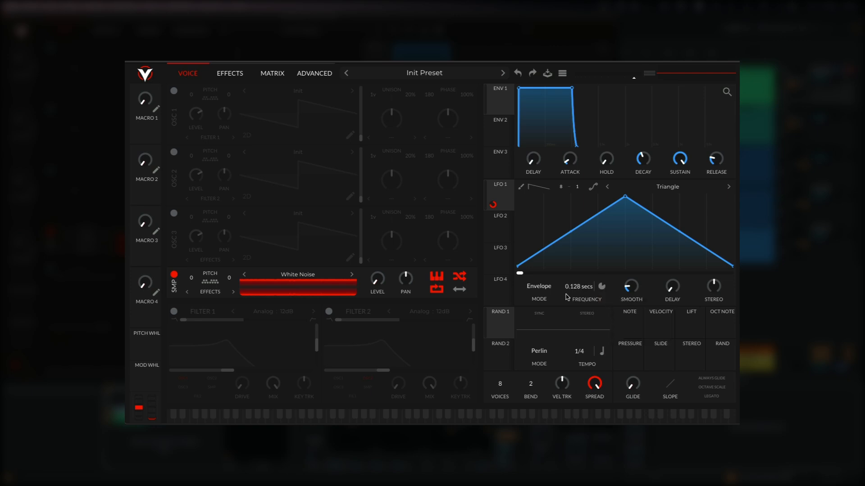
- Reshape LFO 1 into three sharp peaks, the last with a long curved decay, and set its frequency to 0.161 secs
left_click_drag(625, 197, 459, 178)
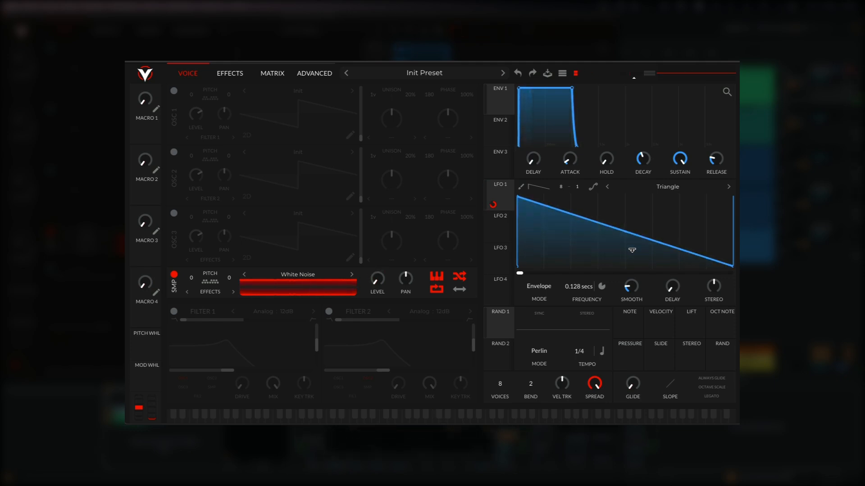
double_click(533, 266)
double_click(543, 209)
left_click_drag(530, 230, 556, 219)
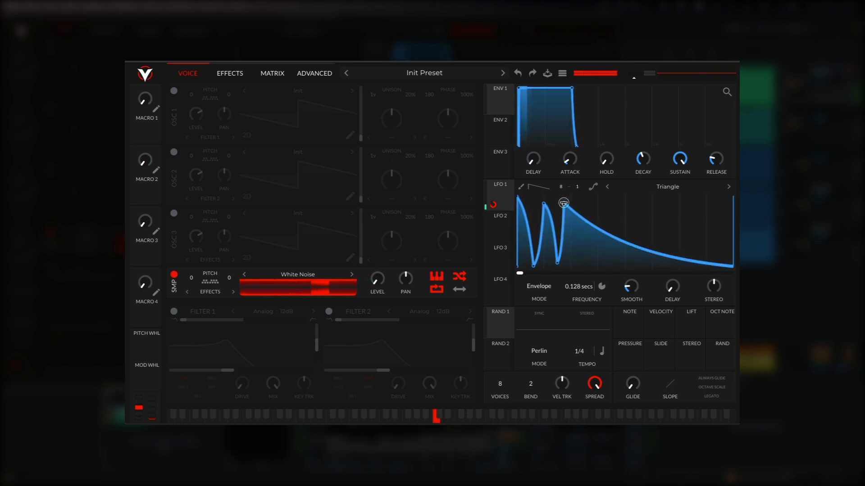
left_click_drag(583, 287, 572, 279)
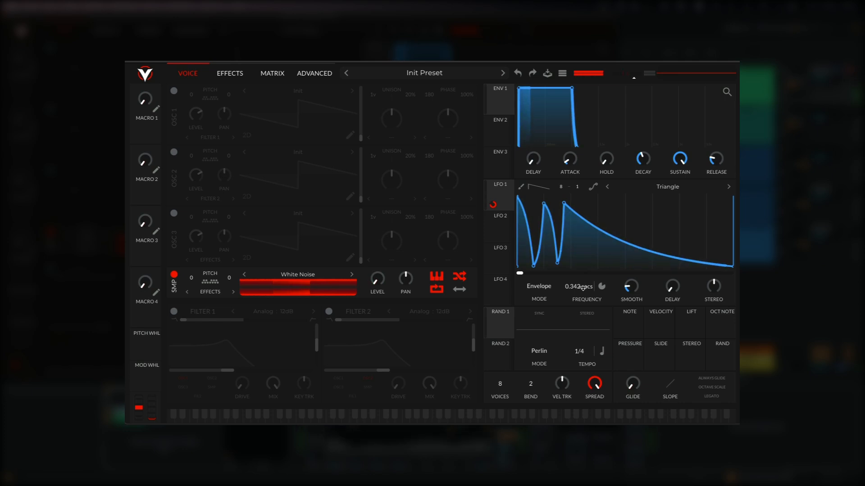
left_click_drag(583, 287, 583, 284)
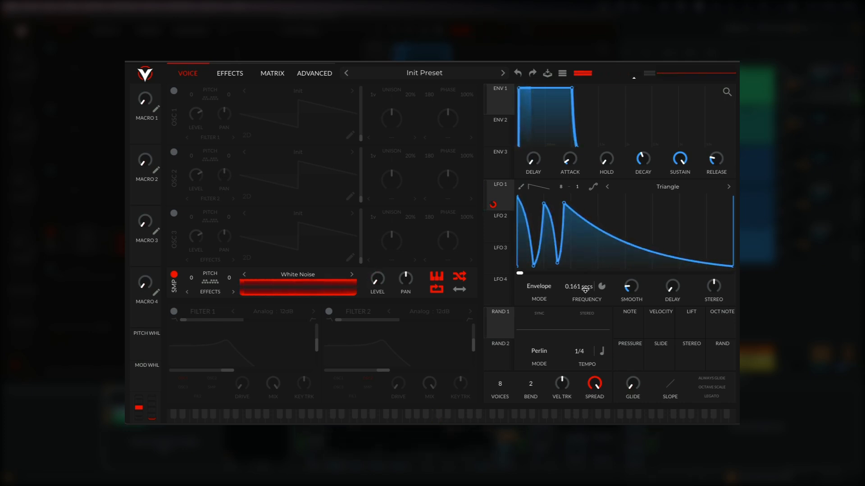
- Assign Macro 1 to LFO 1's frequency with an amount of about -0.064, and sweep the macro to test it
left_click_drag(146, 132, 581, 319)
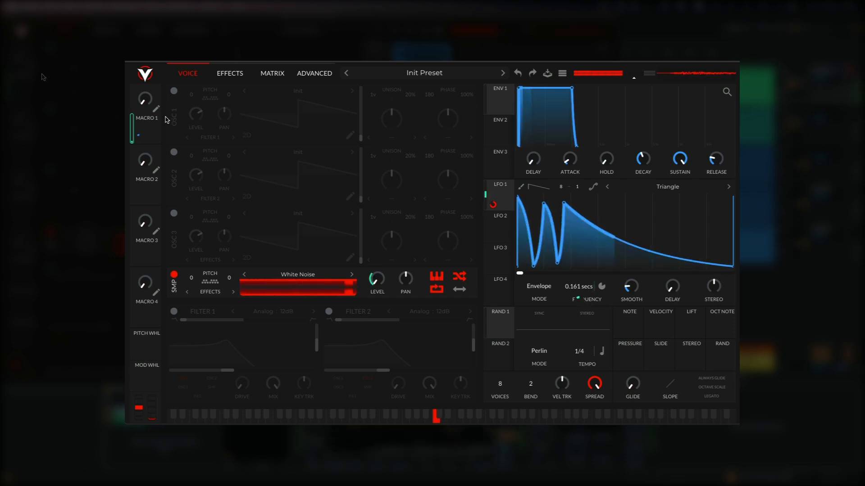
mouse_move(583, 293)
left_click_drag(579, 298, 579, 293)
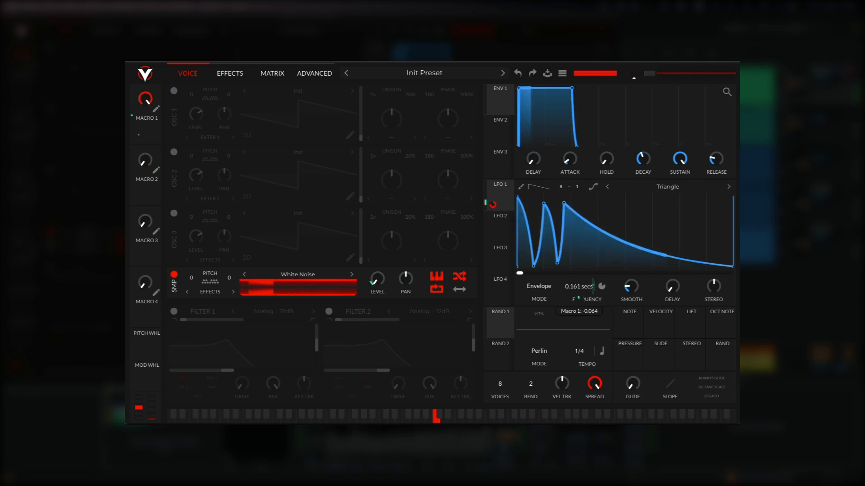
mouse_move(145, 98)
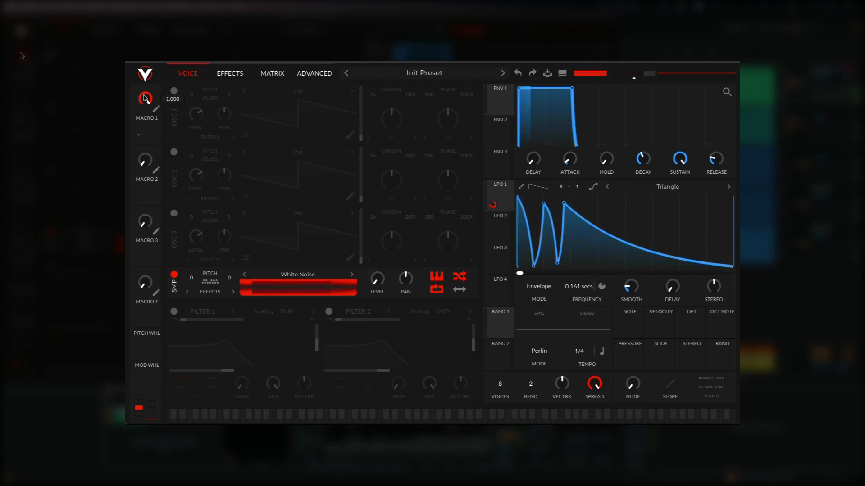
left_click_drag(145, 98, 134, 197)
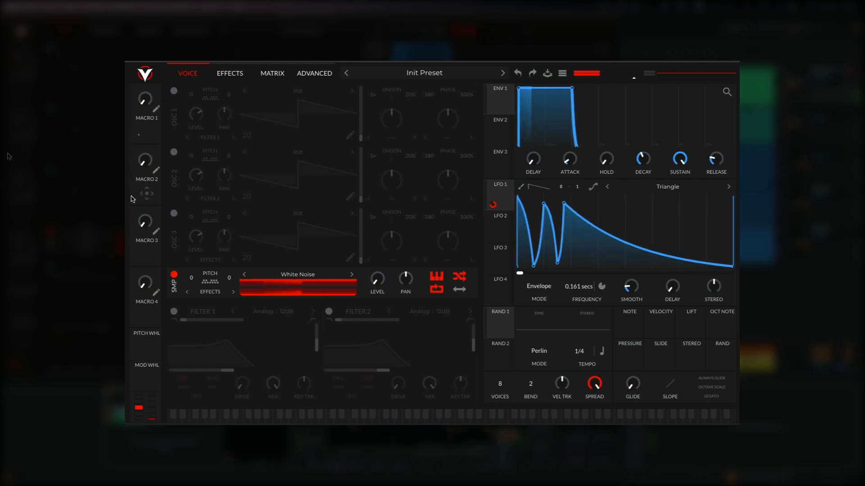
left_click_drag(146, 105, 146, 31)
left_click_drag(146, 104, 137, 215)
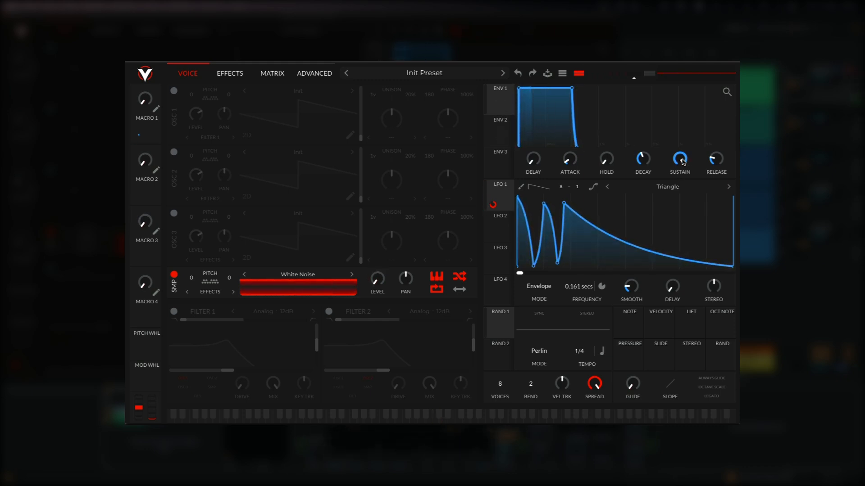
- Shape envelope 1 with zero sustain, a convex decay curve and a shorter decay time
left_click_drag(680, 158, 680, 202)
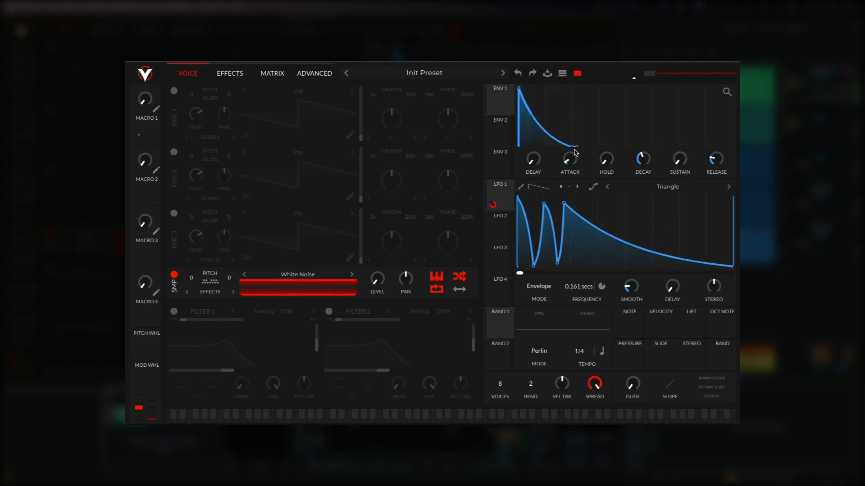
left_click_drag(545, 133, 547, 75)
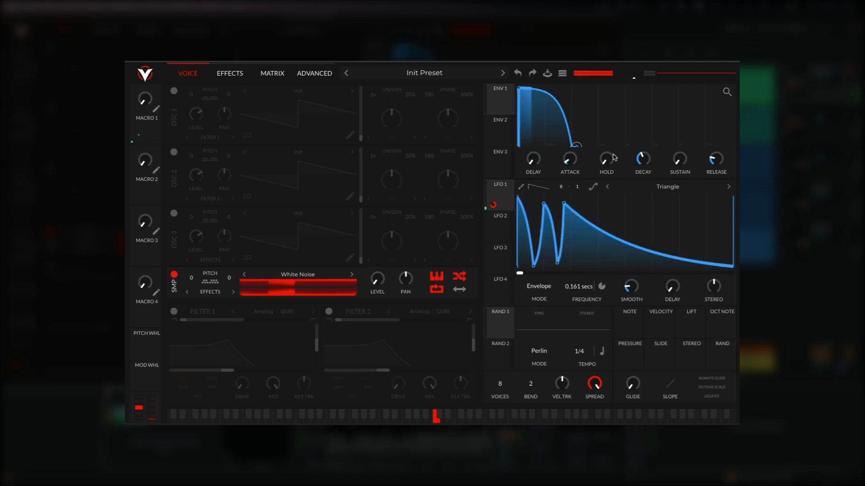
left_click_drag(643, 159, 643, 174)
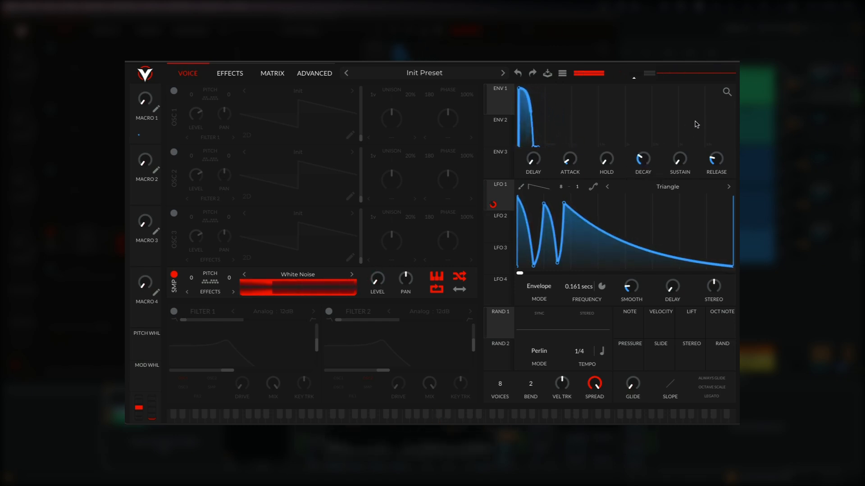
left_click_drag(727, 93, 726, 45)
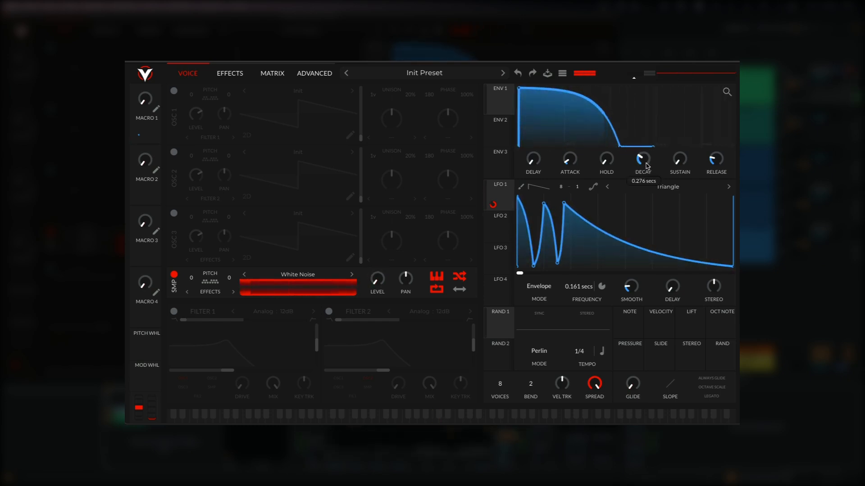
scroll(647, 165, "down", 1)
scroll(647, 166, "down", 1)
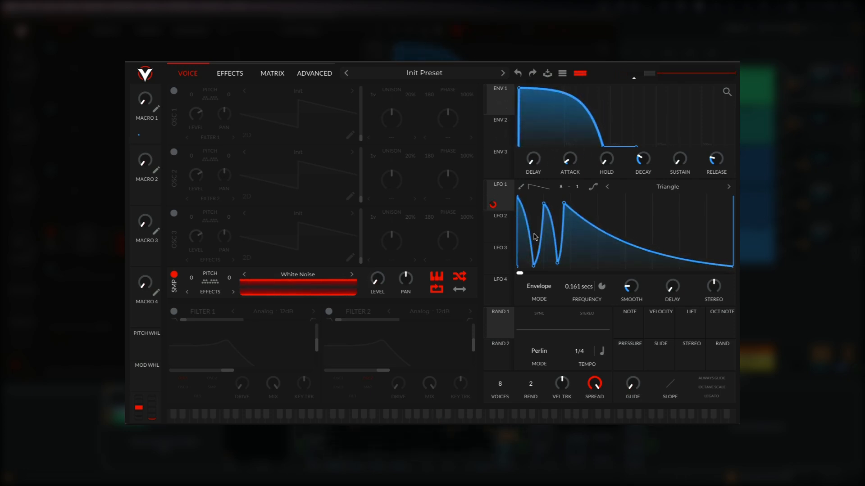
- Raise the sampler level slightly and set envelope 1's release to 0.155 secs
mouse_move(379, 281)
scroll(379, 278, "up", 1)
scroll(379, 274, "up", 1)
scroll(380, 277, "up", 1)
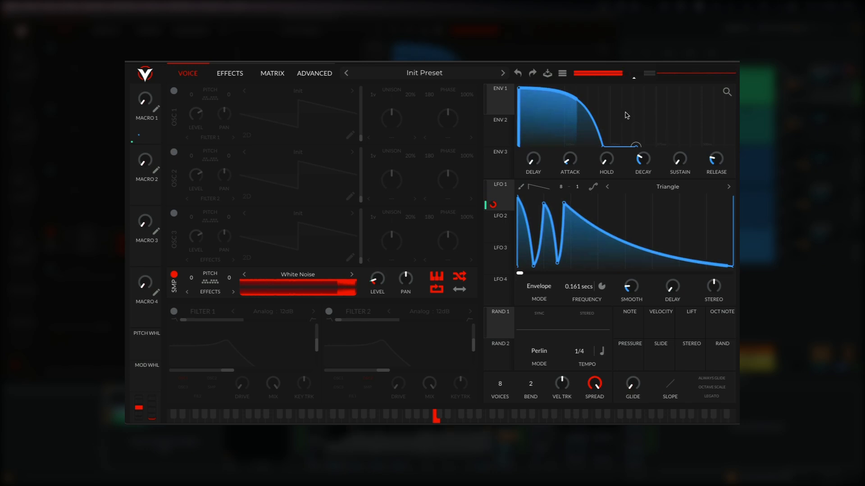
mouse_move(717, 160)
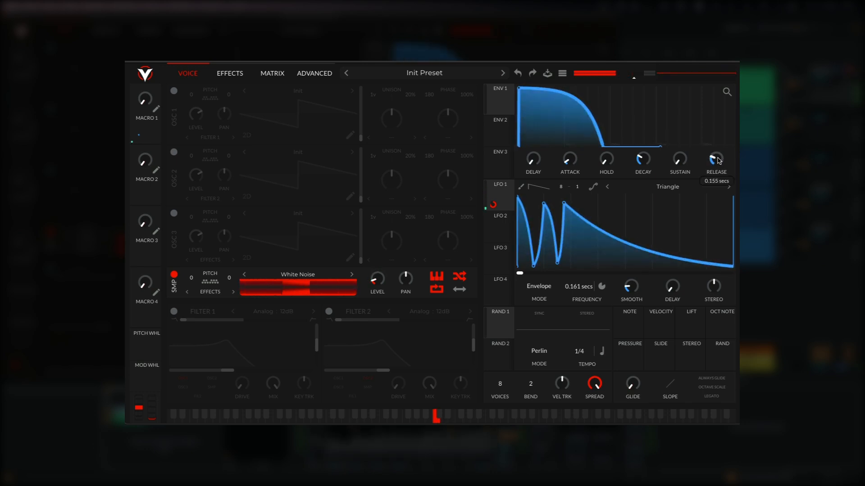
- Assign Macro 2 to envelope 1's sustain with an increased modulation amount, and lengthen the envelope's release
left_click_drag(146, 193, 679, 158)
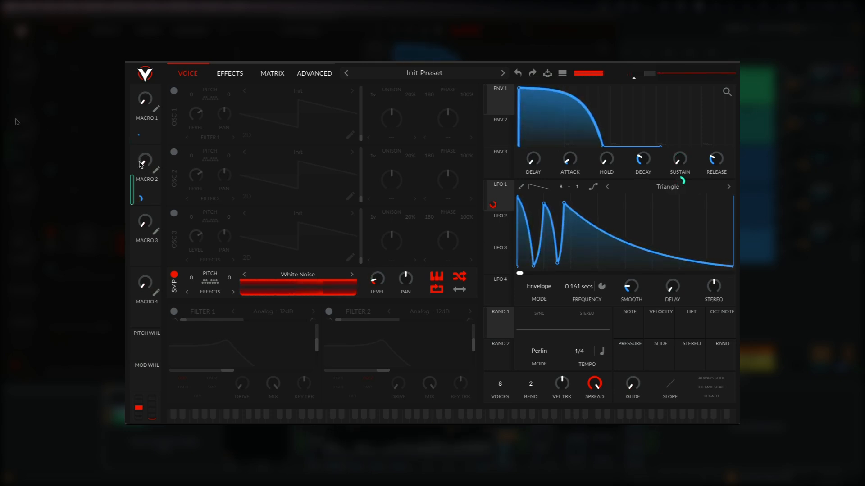
mouse_move(144, 162)
left_click_drag(145, 161, 145, 135)
left_click_drag(714, 157, 714, 146)
left_click_drag(140, 198, 141, 184)
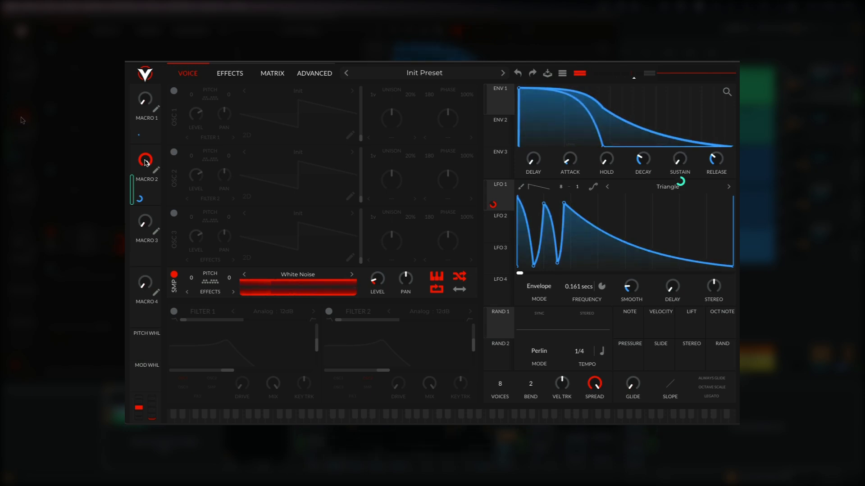
left_click_drag(145, 170, 144, 171)
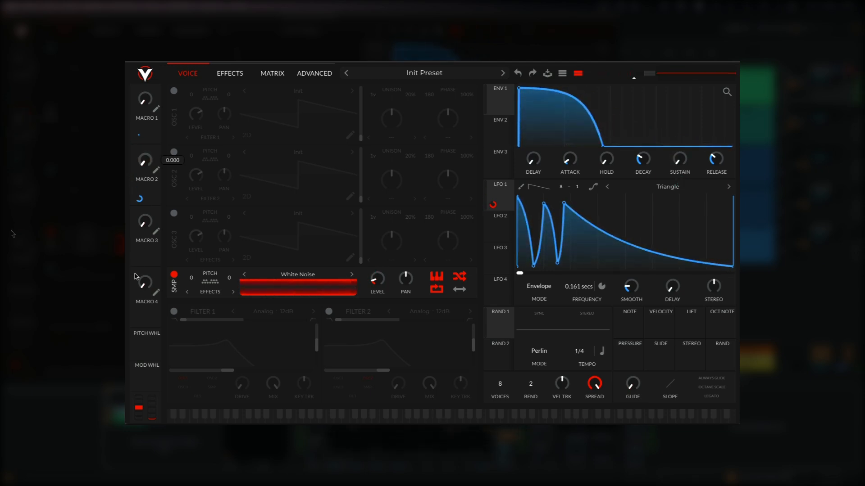
left_click_drag(145, 98, 145, 87)
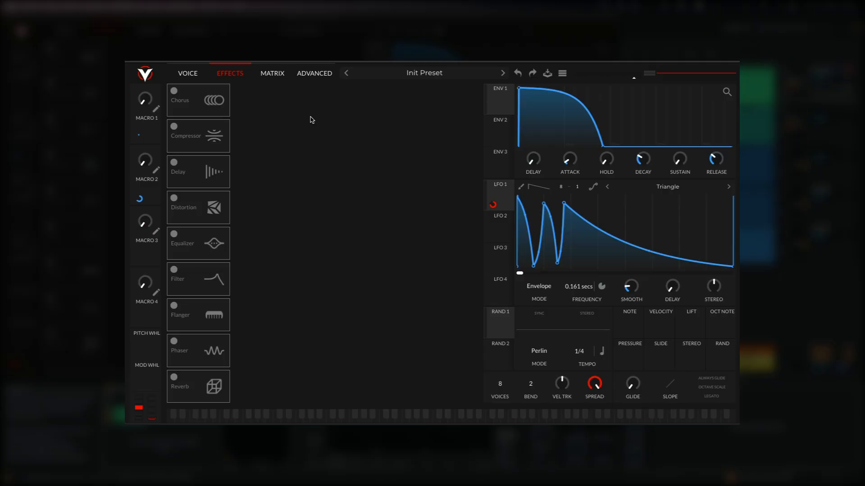
- Enable the Chorus effect with 4 voices, centred feedback and a low mix, and adjust its filter curve
left_click(174, 91)
left_click_drag(366, 125, 385, 145)
left_click_drag(273, 96, 289, 198)
left_click_drag(420, 95, 459, 110)
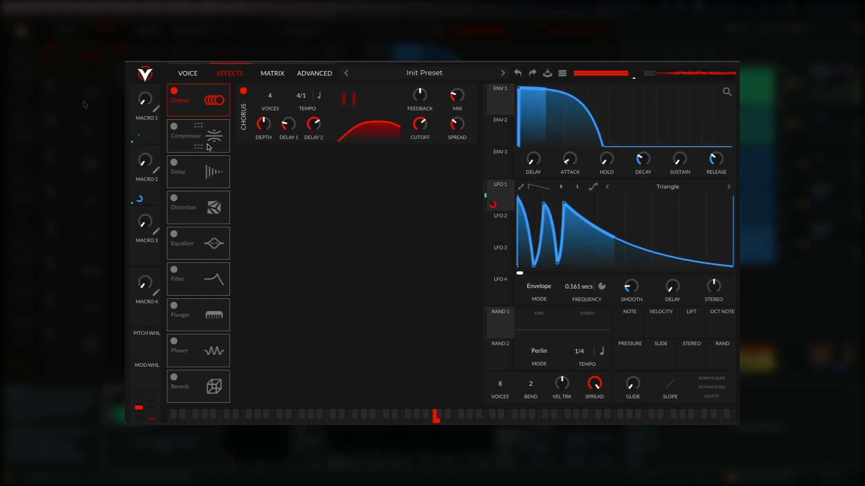
- Enable the Filter effect and set its Analog 12dB low-pass to minimal resonance with the cutoff almost fully open
left_click(188, 276)
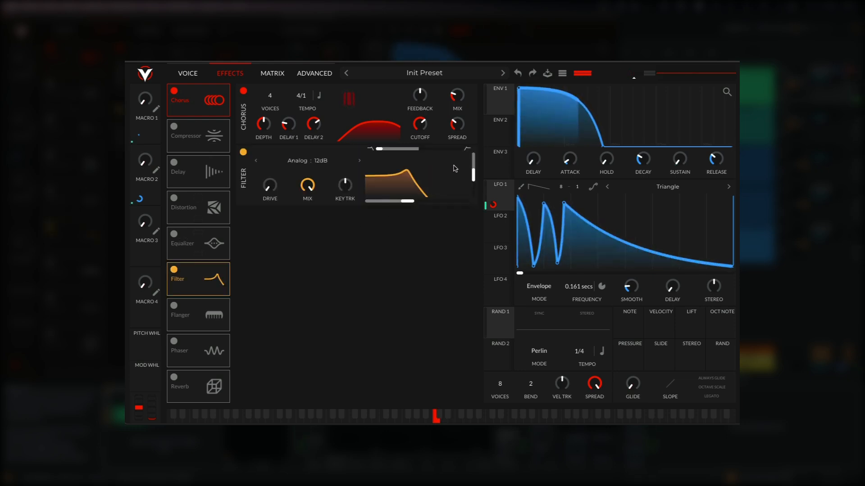
left_click_drag(472, 184, 464, 201)
left_click_drag(412, 202, 473, 199)
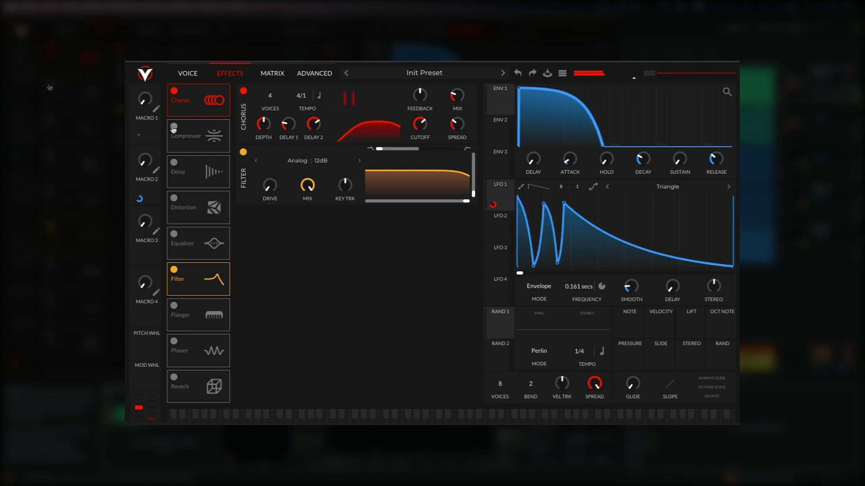
- Enable the Compressor in Single Band mode with attack and release at maximum
left_click(174, 127)
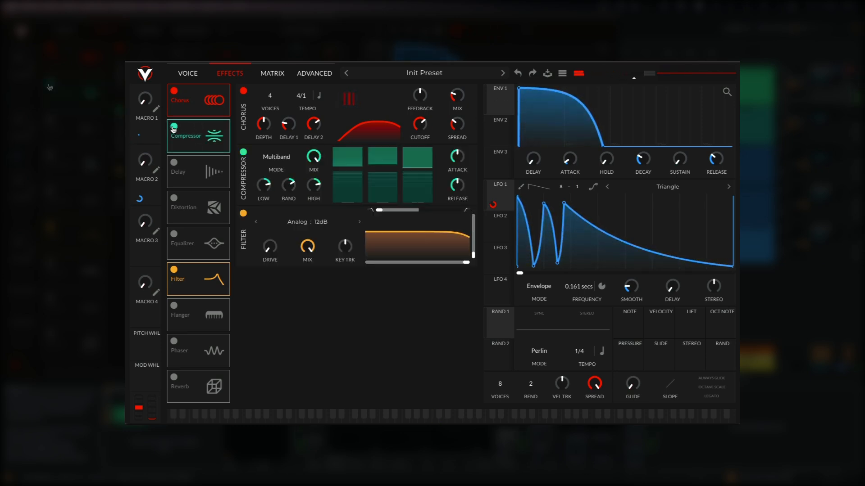
left_click(281, 157)
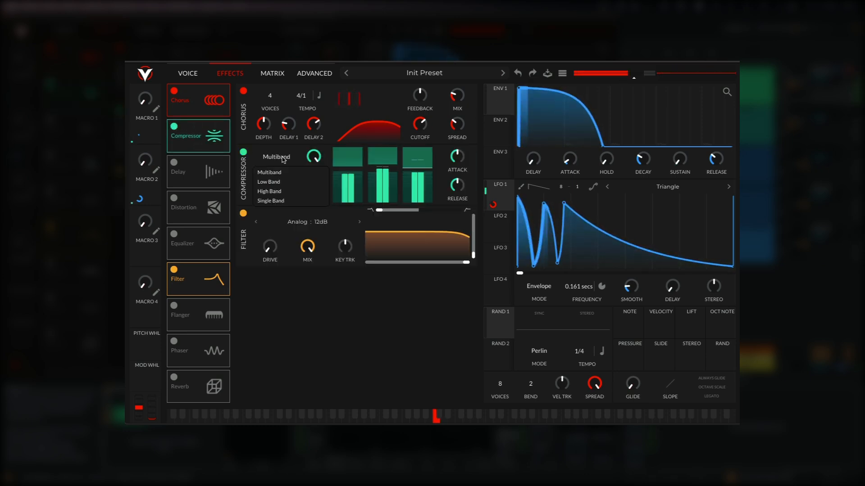
left_click(280, 202)
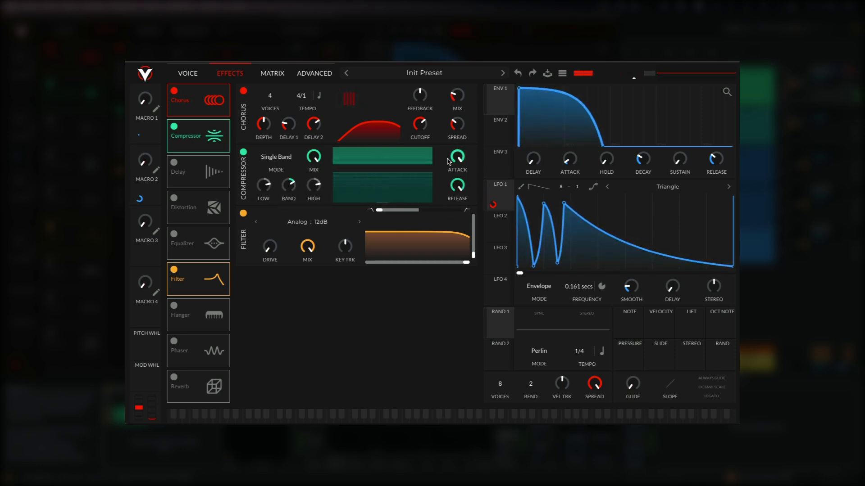
left_click_drag(459, 201, 458, 219)
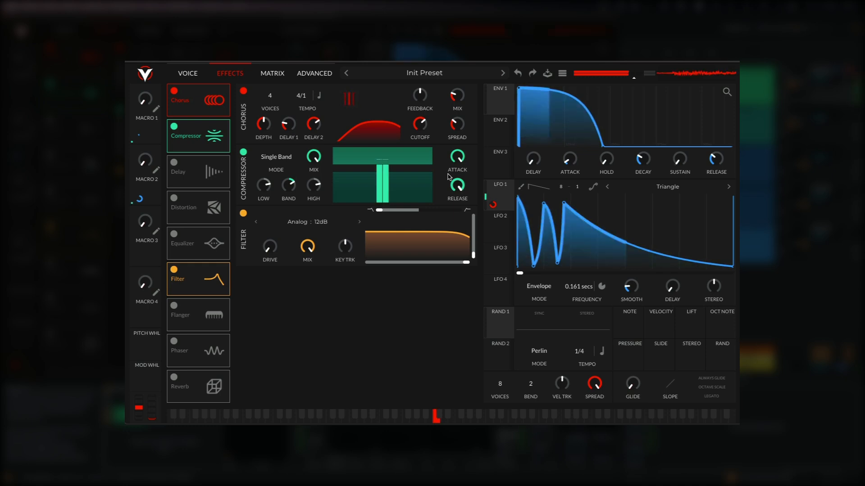
- Enable the Soft Clip distortion and set its drive to 2.855 dB
left_click(174, 198)
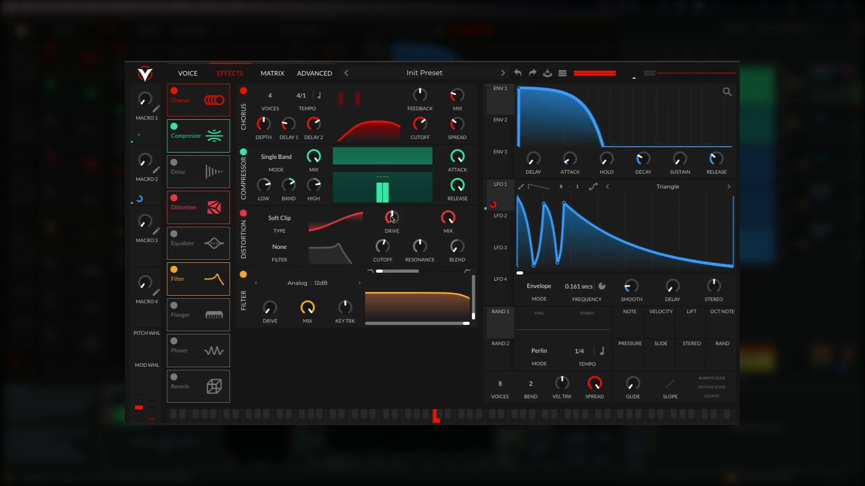
left_click_drag(392, 218, 393, 217)
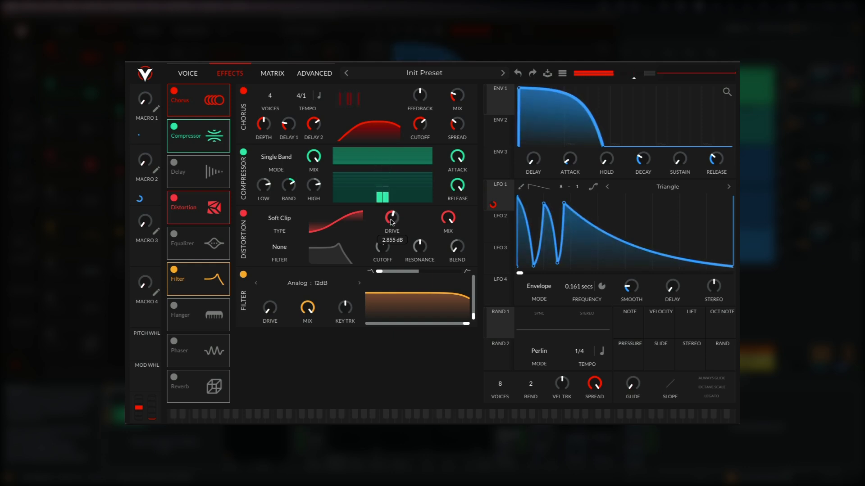
- Enable the Equalizer and switch its low band to a high-pass shape
left_click(174, 234)
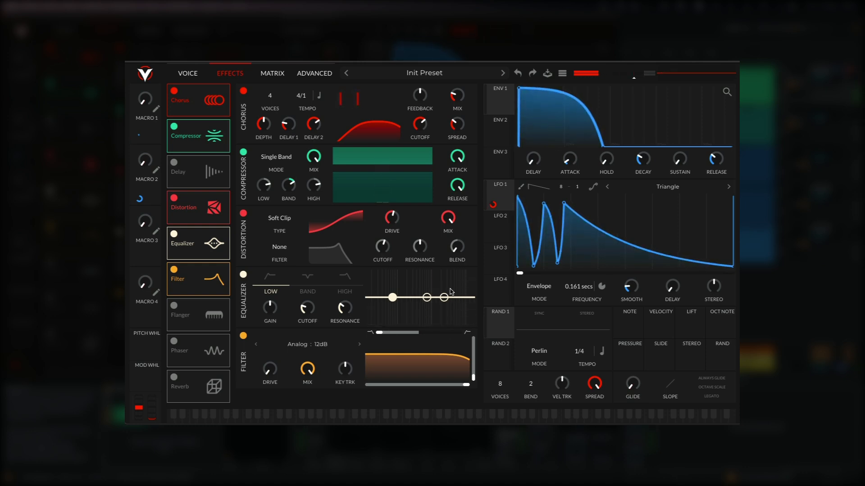
left_click(271, 278)
left_click(271, 278)
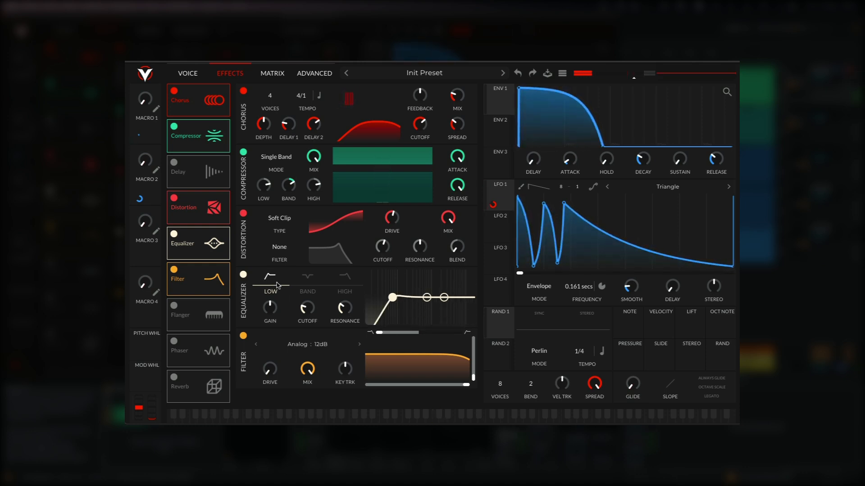
- Raise the Equalizer's high-pass cutoff, make its high band a low-pass near the top of the spectrum, and slightly boost the middle band
left_click_drag(308, 311, 314, 304)
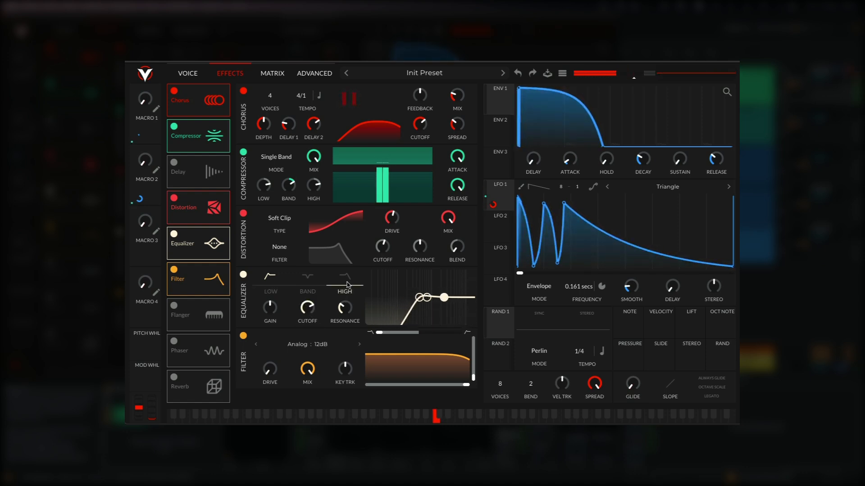
left_click_drag(447, 300, 465, 301)
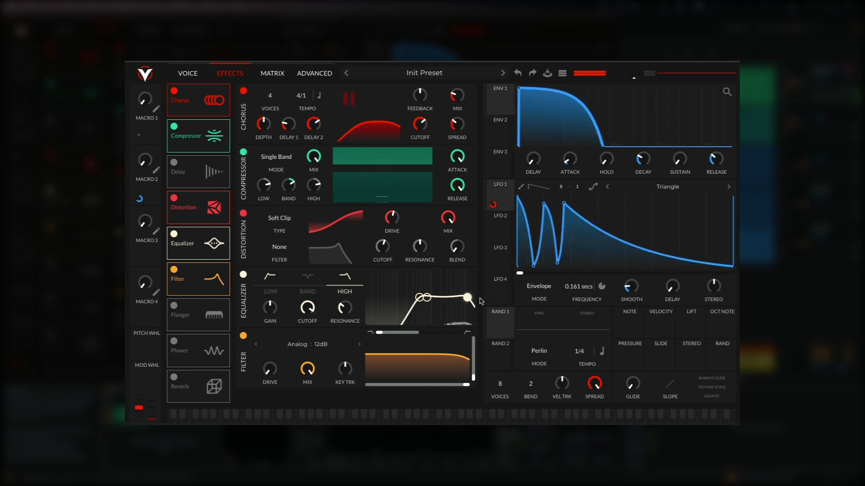
left_click(306, 296)
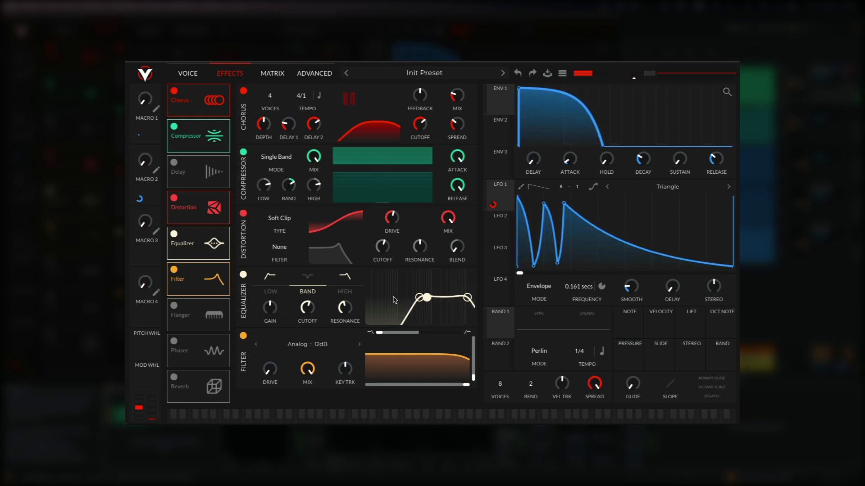
mouse_move(431, 299)
left_mouse_down()
mouse_move(431, 283)
mouse_move(433, 299)
left_mouse_up()
- Shape Envelope 2 into a short decay with sustain at zero and decay at 0.329 secs
left_click(504, 144)
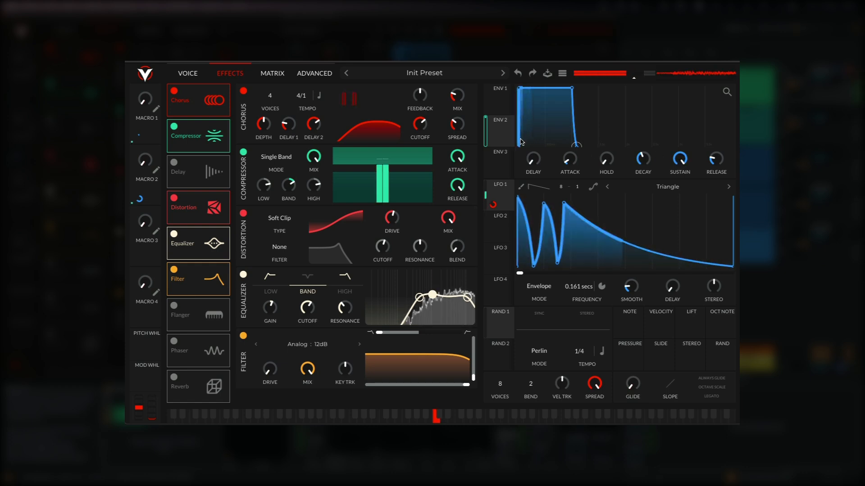
left_click_drag(680, 160, 679, 217)
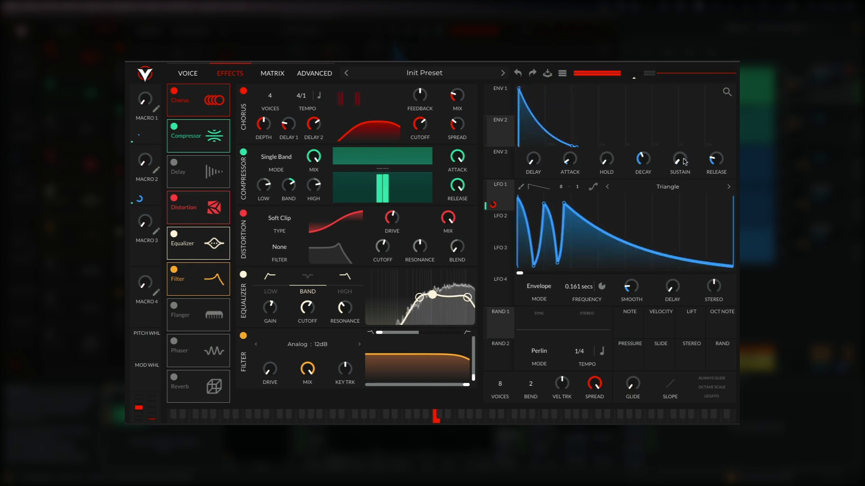
mouse_move(648, 163)
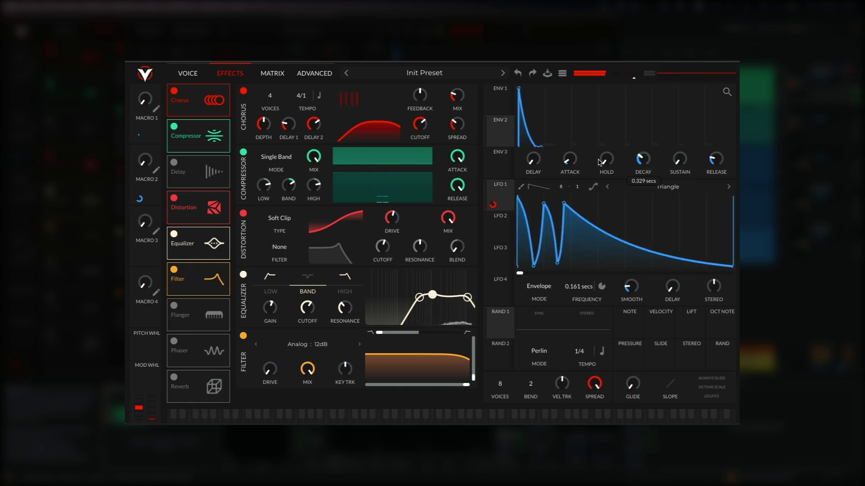
- Modulate the Equalizer's middle band gain with Envelope 2, adjust the modulation amount and fine-tune the band's resonance
left_click_drag(504, 139, 270, 314)
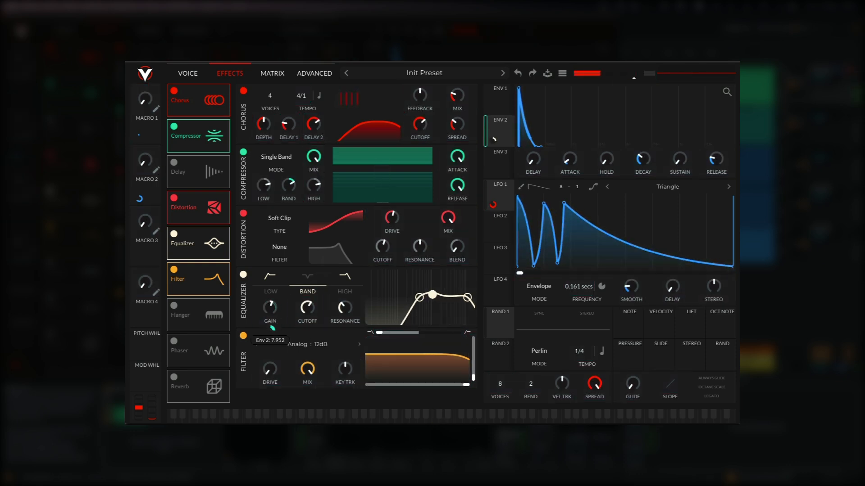
left_click_drag(272, 328, 273, 336)
left_click_drag(341, 311, 342, 312)
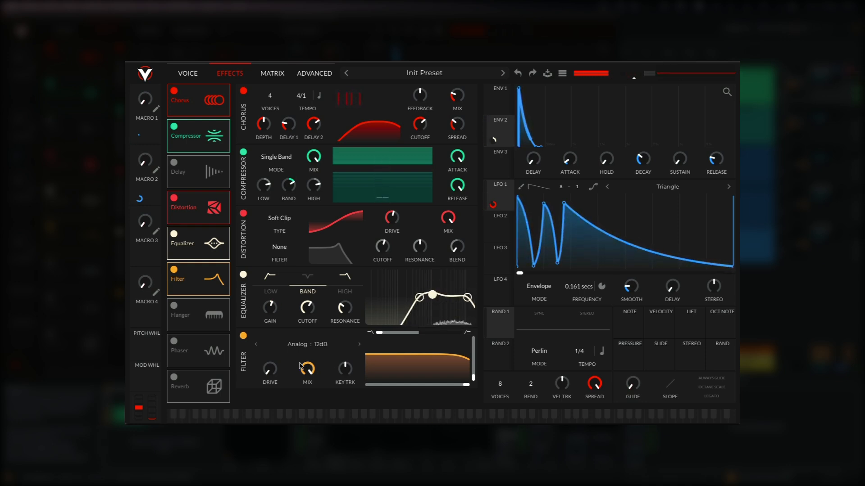
- Enable the Reverb, set its low shelf to -6.000 dB at 48.46 semitones, and raise its low cut
left_click(174, 378)
scroll(288, 360, "down", 1)
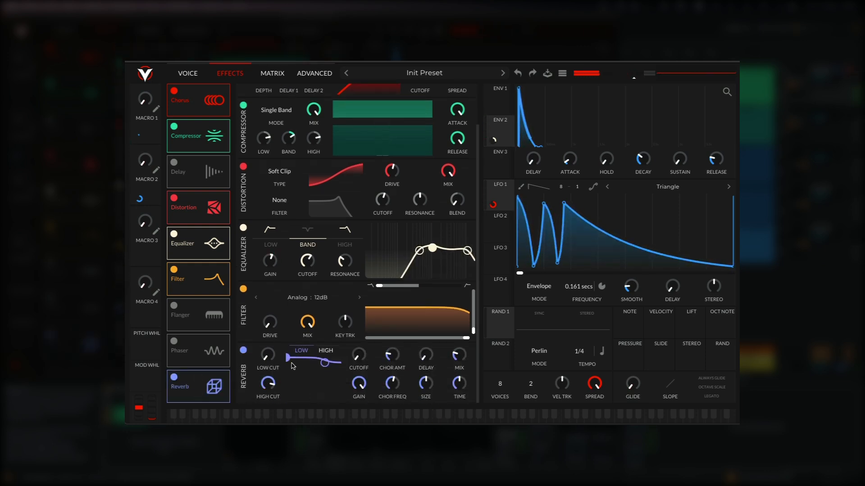
left_click_drag(289, 360, 306, 398)
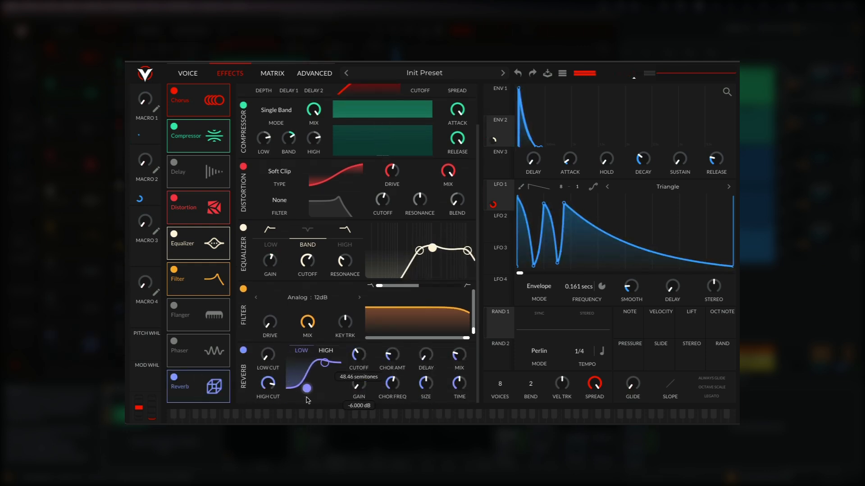
left_click_drag(267, 356, 271, 329)
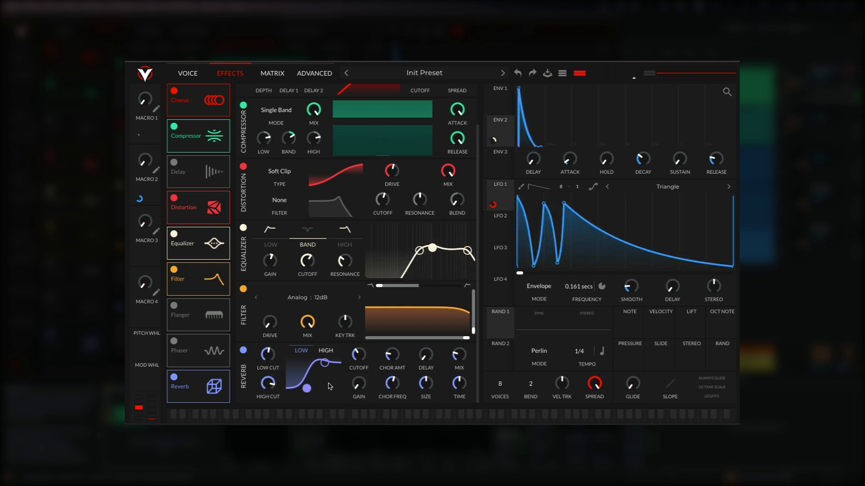
- Shorten the reverb time and assign Macro 3 to the reverb mix at 0.382 and to the reverb time at 0.574
left_click_drag(459, 386, 459, 400)
left_click_drag(147, 256, 455, 359)
left_click_drag(459, 377, 459, 391)
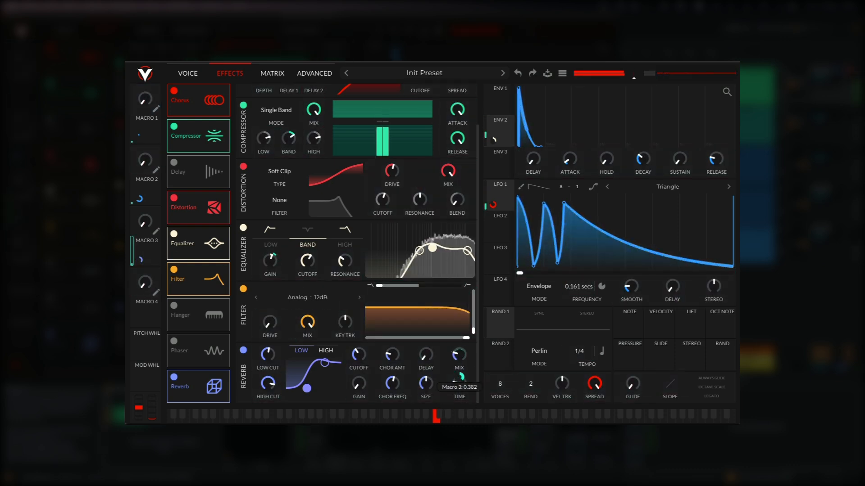
left_click_drag(147, 255, 460, 409)
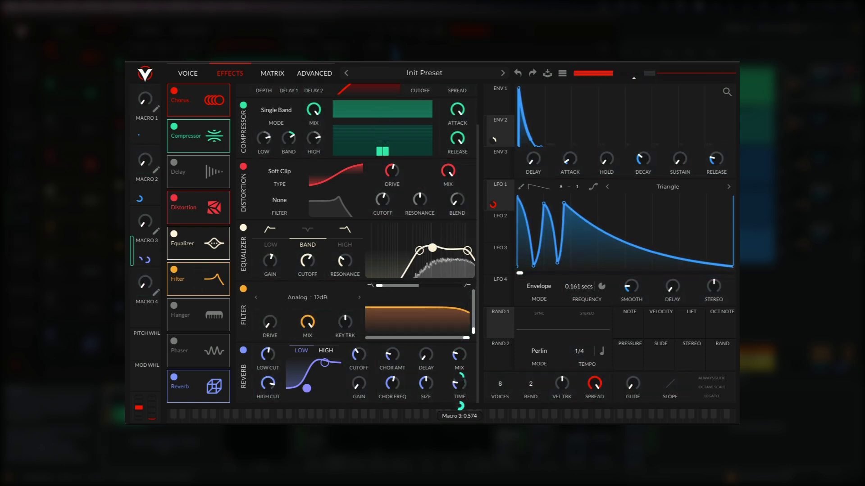
- Audition Macro 3 at its maximum and return it to zero
left_click_drag(144, 223, 155, 104)
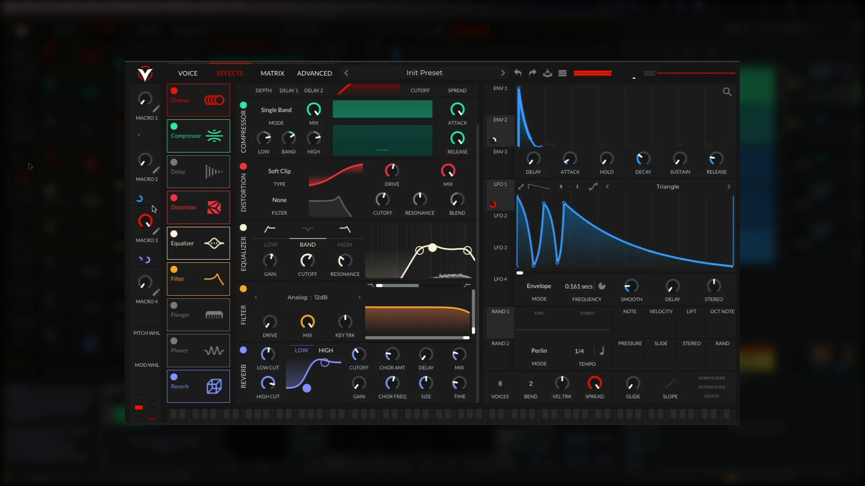
double_click(145, 224)
left_click_drag(151, 201, 154, 276)
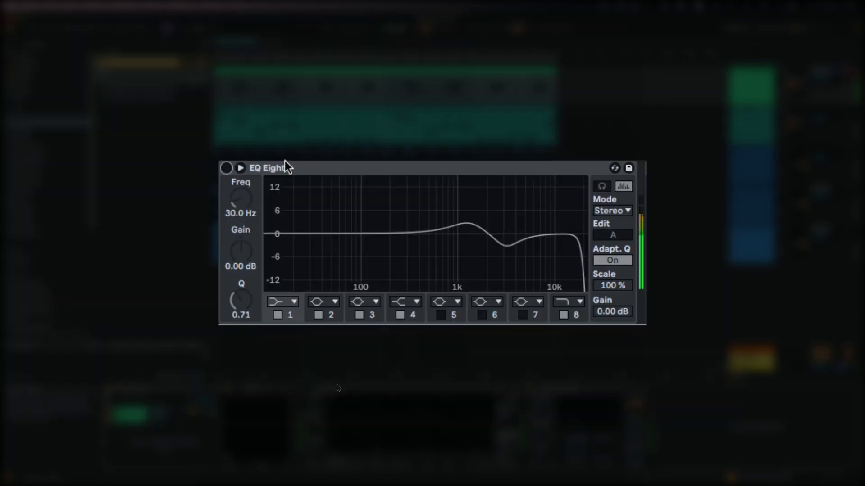
- Switch to the EQ Eight device in Ableton Live, activate it, and adjust the boost of band 2 and the dip of band 3
left_click(286, 165)
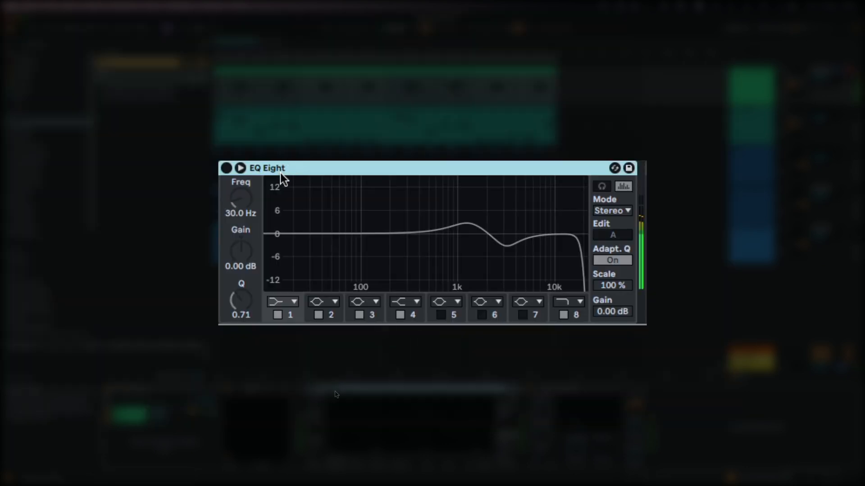
left_click(226, 168)
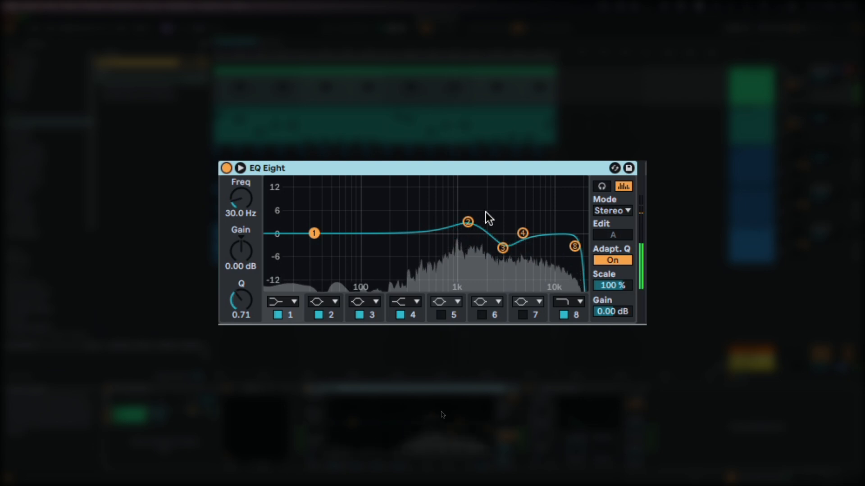
mouse_move(467, 222)
left_mouse_down()
mouse_move(467, 204)
mouse_move(469, 220)
left_mouse_up()
left_click_drag(503, 248, 536, 226)
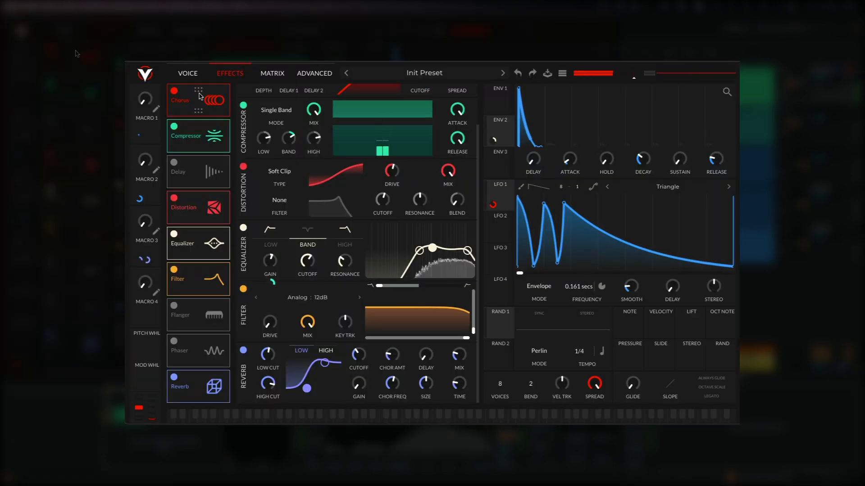
- Audition Pink Noise, Waves, Jack Hammer and White Noise as the Vital sampler's source, and load the River sample
left_click(187, 73)
left_click(299, 275)
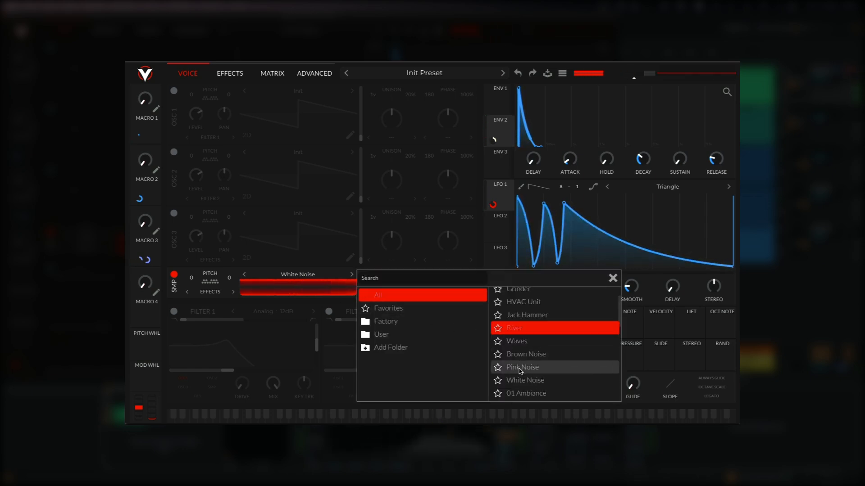
left_click(533, 328)
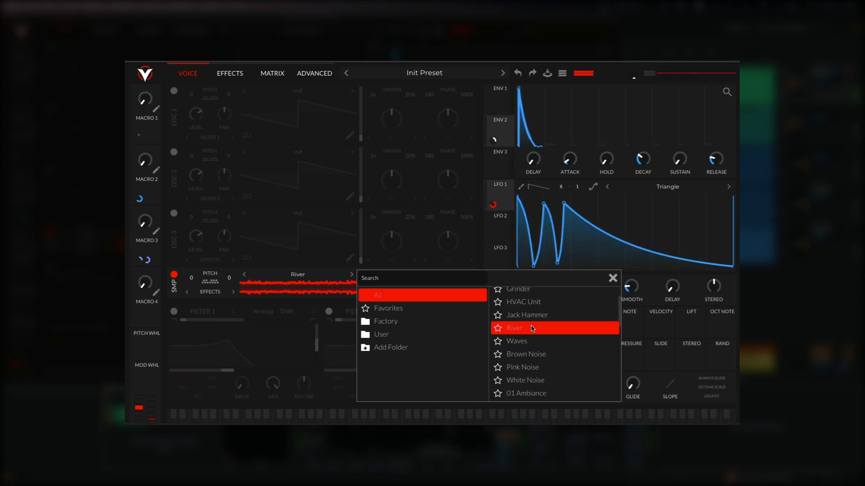
left_click(540, 368)
left_click(536, 343)
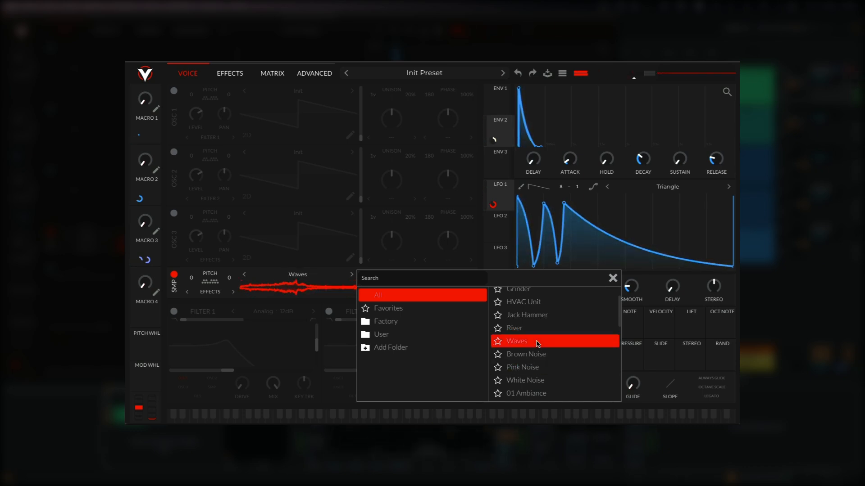
left_click(542, 315)
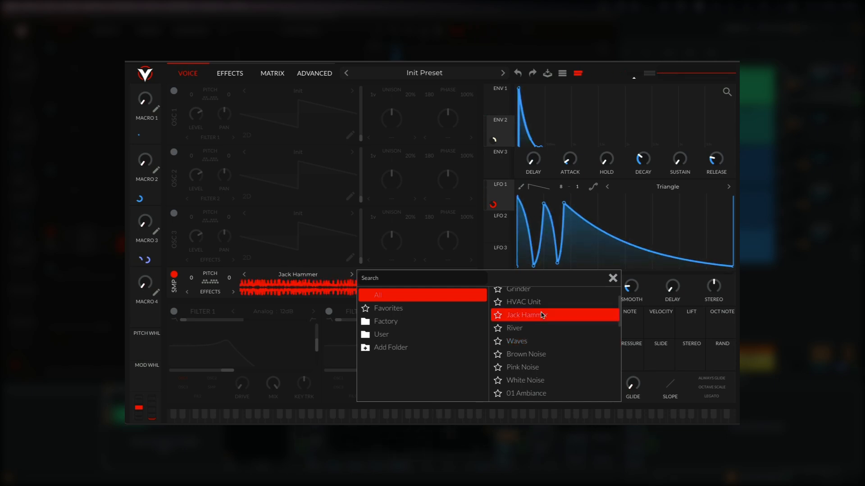
left_click(540, 330)
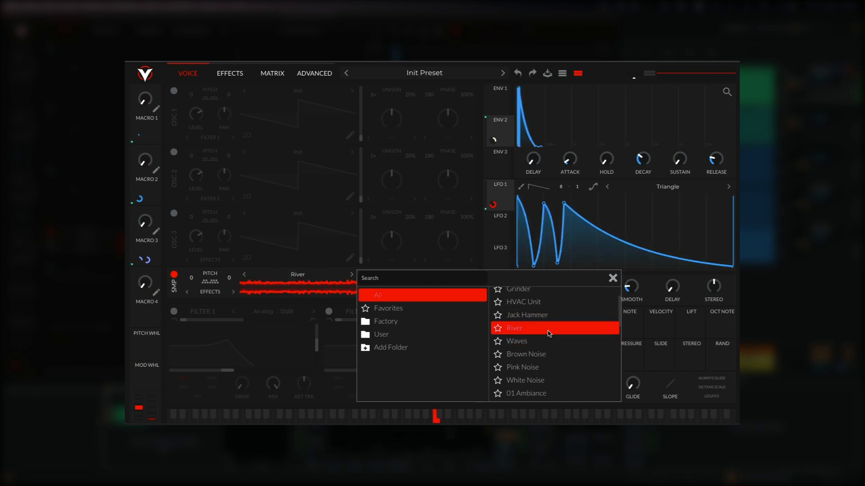
left_click(555, 380)
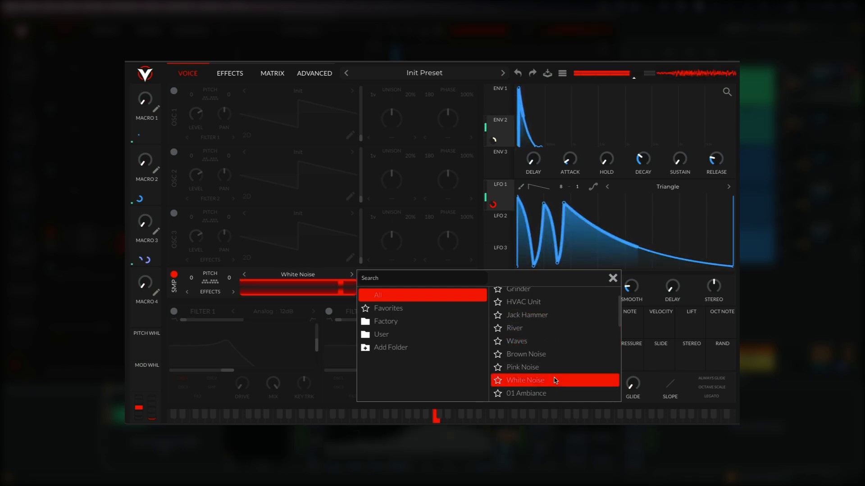
left_click(540, 333)
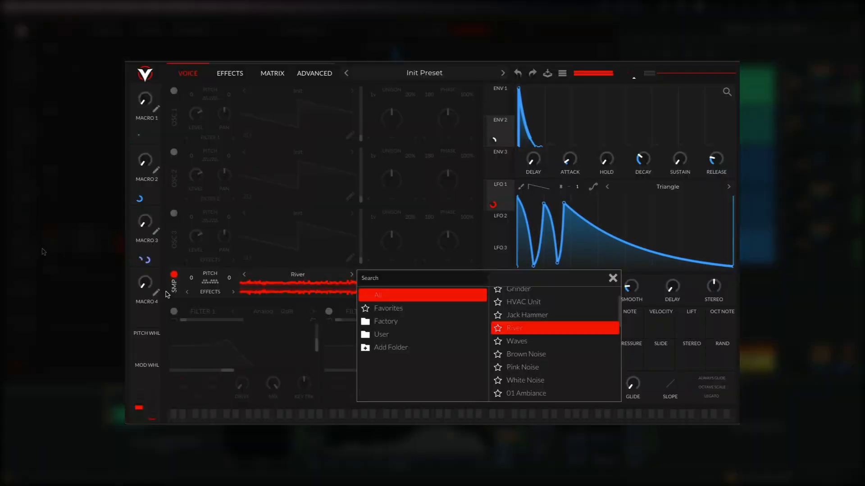
- Set Macro 2 close to its maximum, raise Macro 1 slightly, and set Macro 3 to roughly a third
left_click_drag(144, 222, 144, 204)
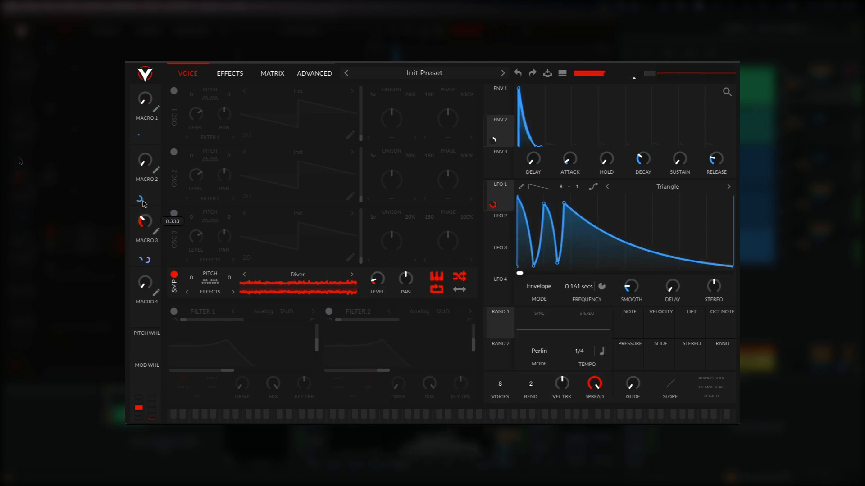
left_click_drag(141, 164, 143, 103)
left_click_drag(146, 220, 146, 205)
mouse_move(145, 98)
left_mouse_down()
mouse_move(27, 3)
mouse_move(151, 94)
left_mouse_up()
left_click_drag(145, 220, 143, 231)
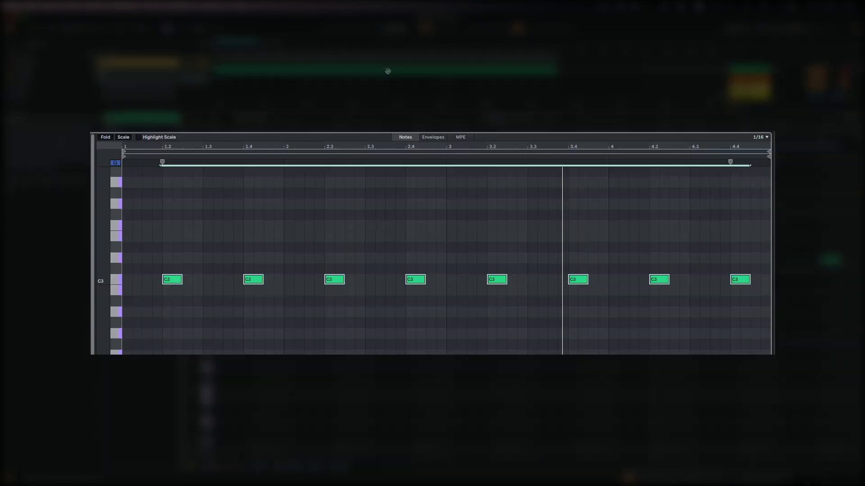
- Review the clap's C3 notes and its track in the arrangement, and return to Vital's effects settings
left_click_drag(169, 246, 746, 328)
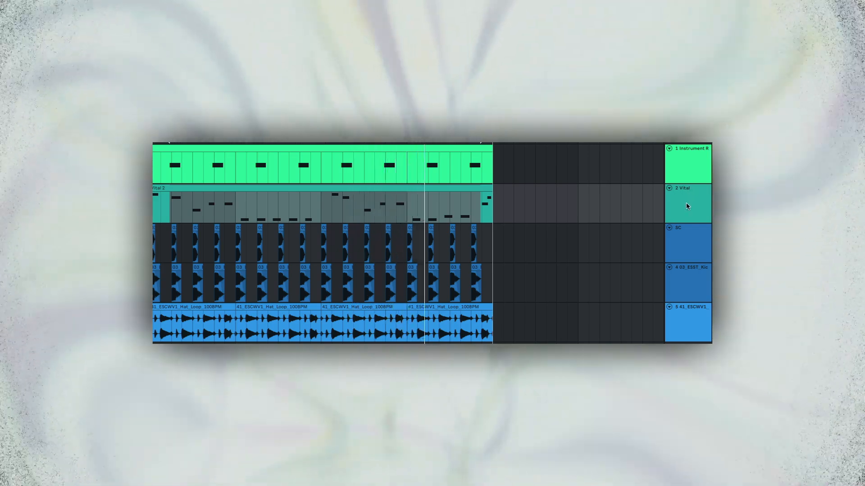
left_click(671, 166)
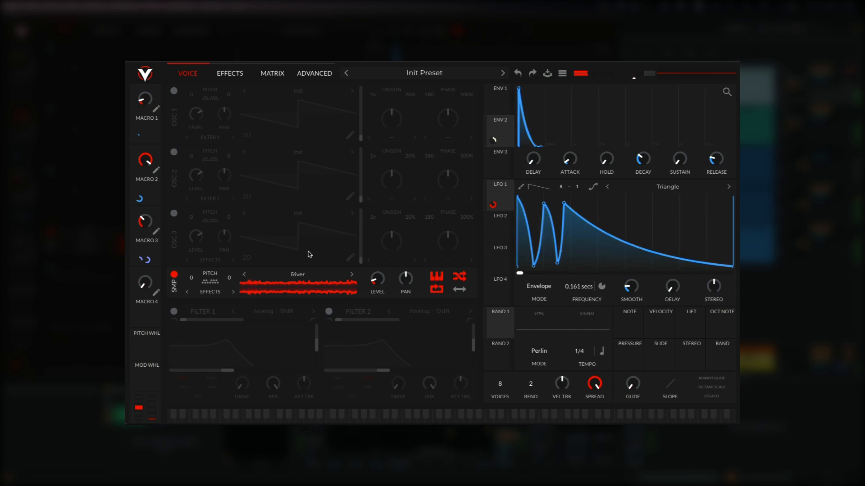
left_click(238, 74)
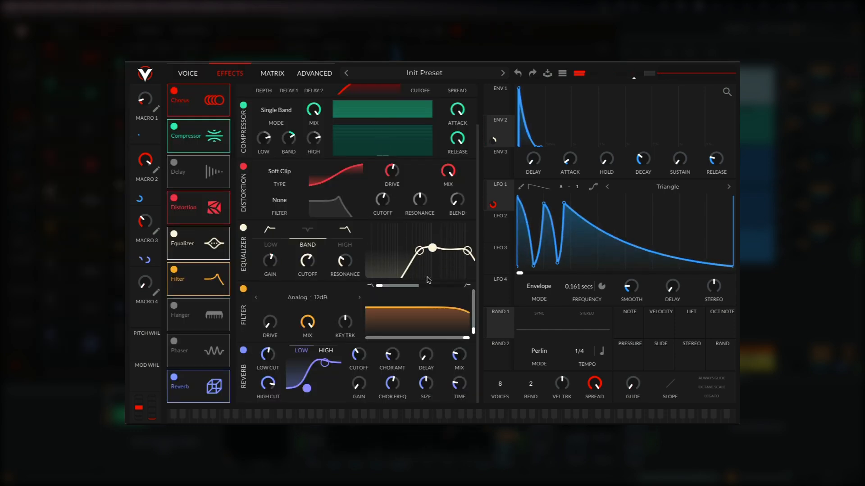